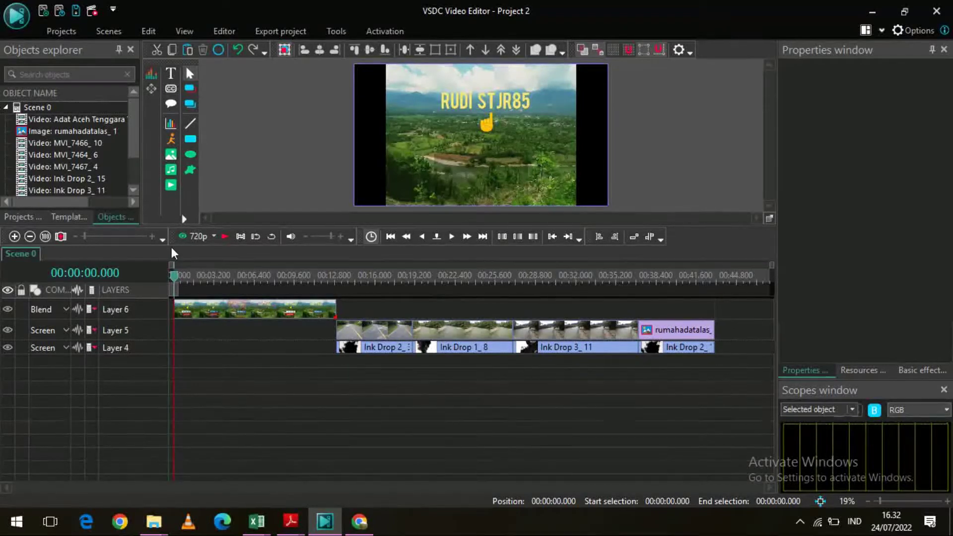
Step: Import the rhmalas image from Music > mp3 kisah orang alas using From manual position, and place it on Layer 5 directly after the rumahadatalas image
{"action": "left_click", "coordinate": [173, 185]}
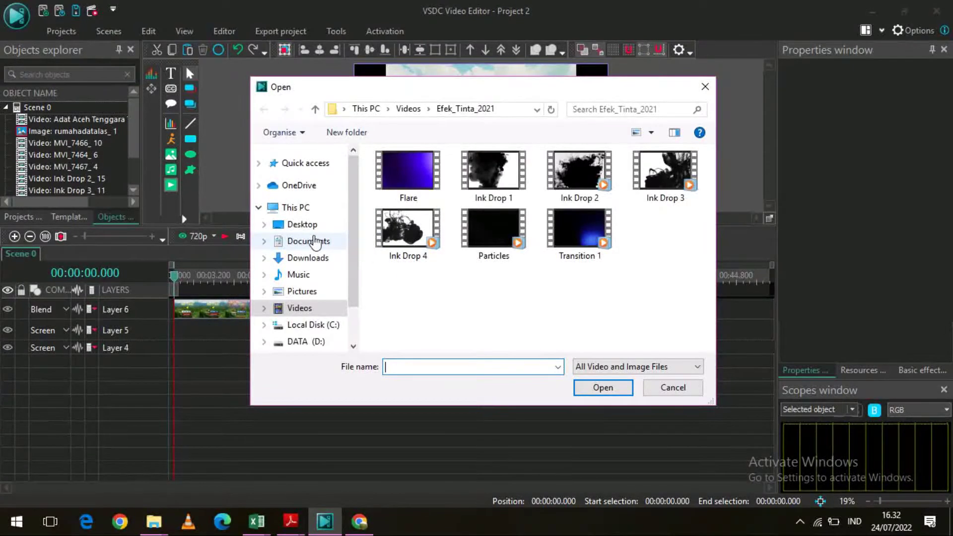
{"action": "left_click", "coordinate": [304, 292]}
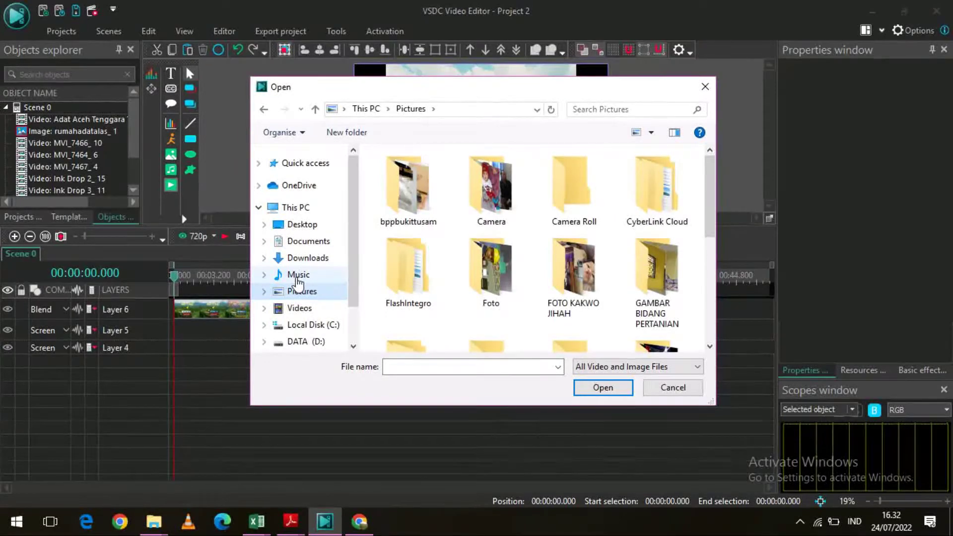
{"action": "left_click", "coordinate": [297, 277]}
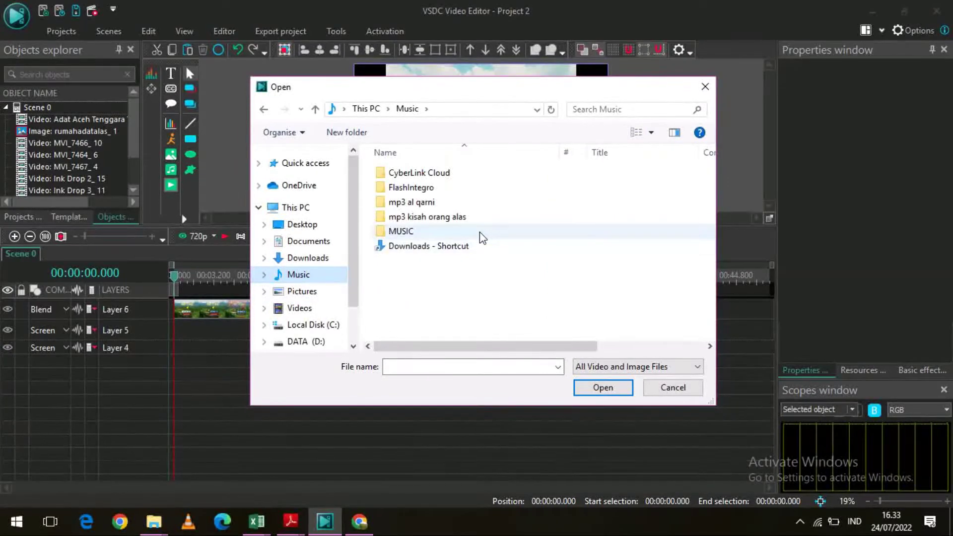
{"action": "double_click", "coordinate": [441, 218]}
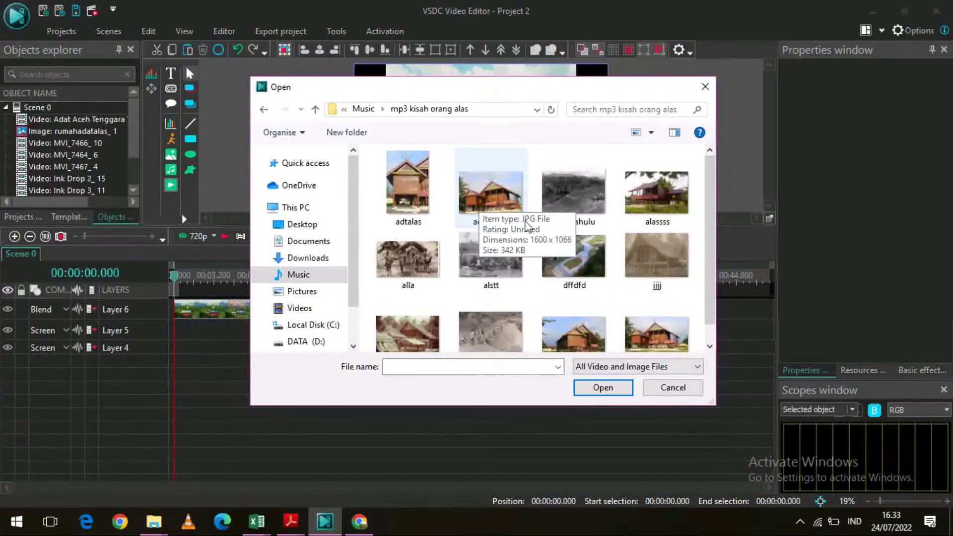
{"action": "scroll", "coordinate": [574, 266], "scroll_direction": "down", "scroll_amount": 1}
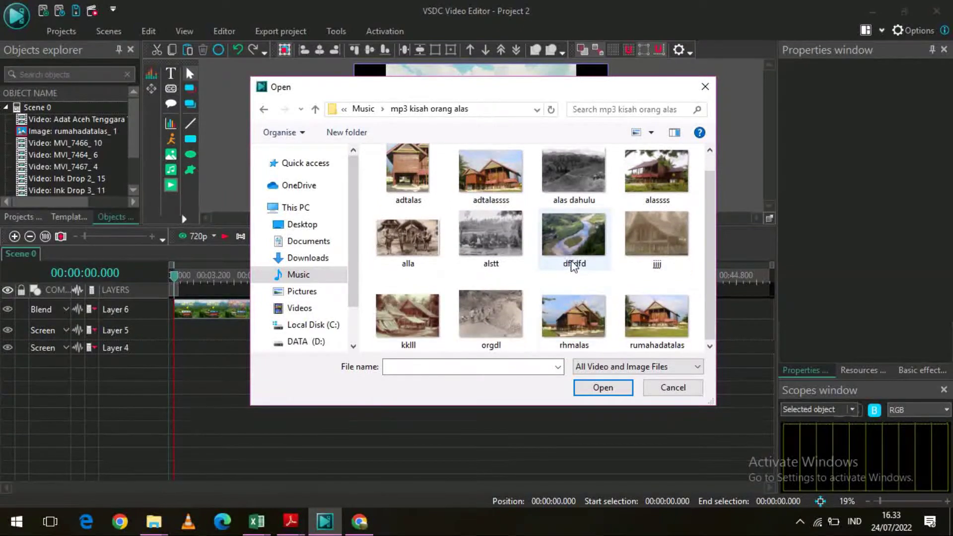
{"action": "double_click", "coordinate": [583, 321]}
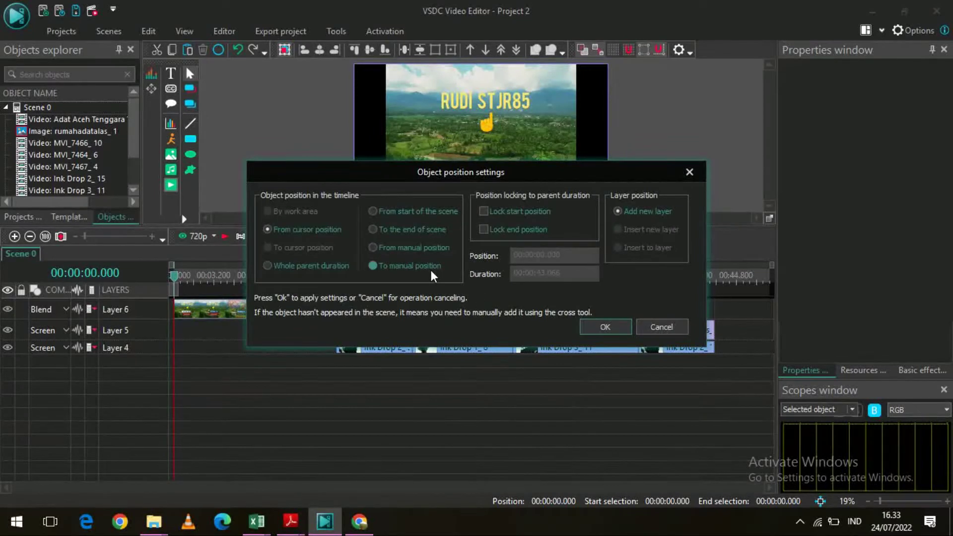
{"action": "left_click", "coordinate": [426, 247]}
{"action": "left_click", "coordinate": [596, 327]}
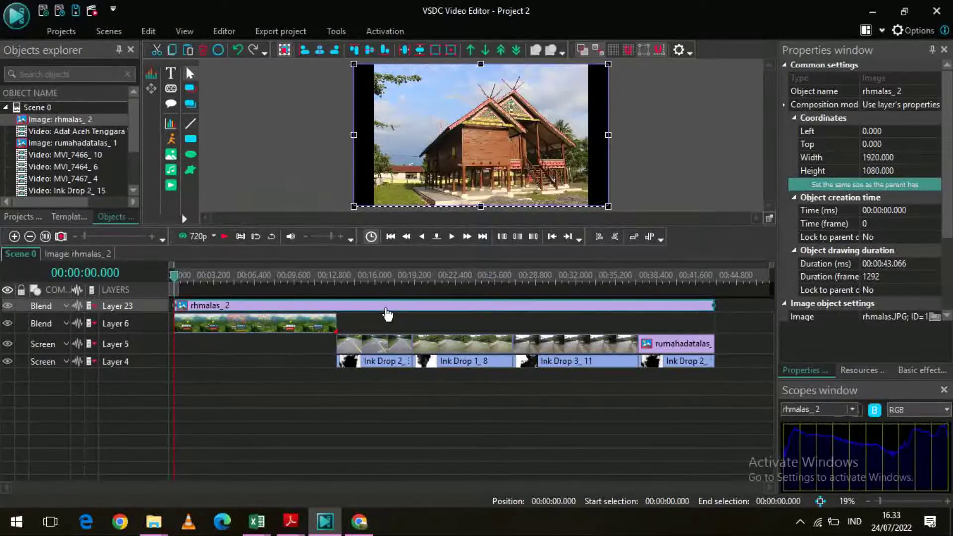
{"action": "left_click_drag", "start_coordinate": [388, 314], "coordinate": [678, 360]}
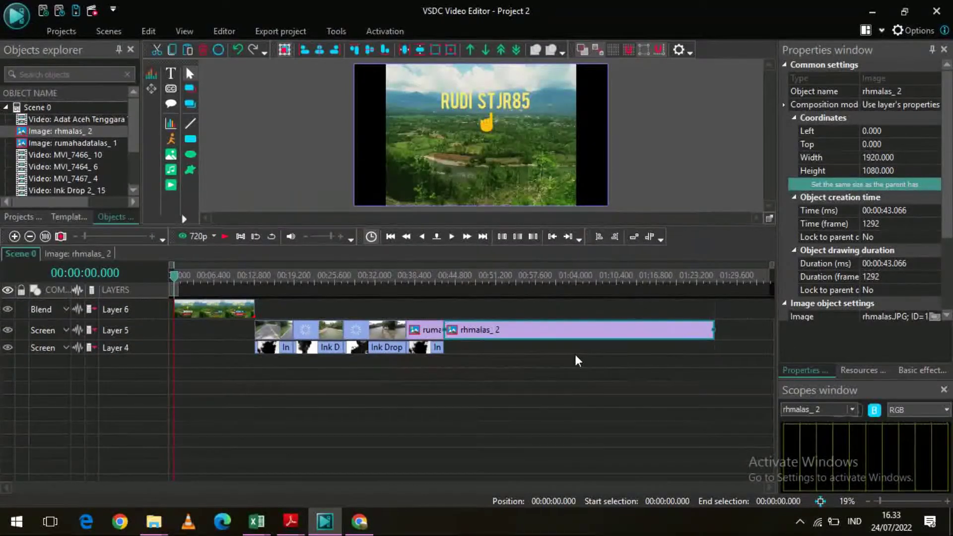
{"action": "left_click", "coordinate": [513, 351]}
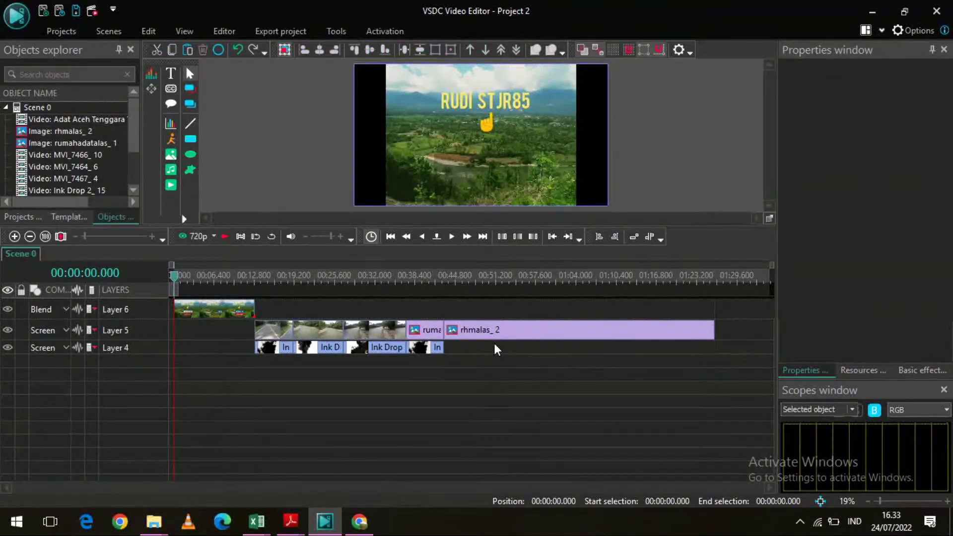
Step: Import the Ink Drop 1 video from Videos > Efek_Tinta_2021 using From manual position, and place it on Layer 4 beneath the start of rhmalas
{"action": "left_click", "coordinate": [175, 186]}
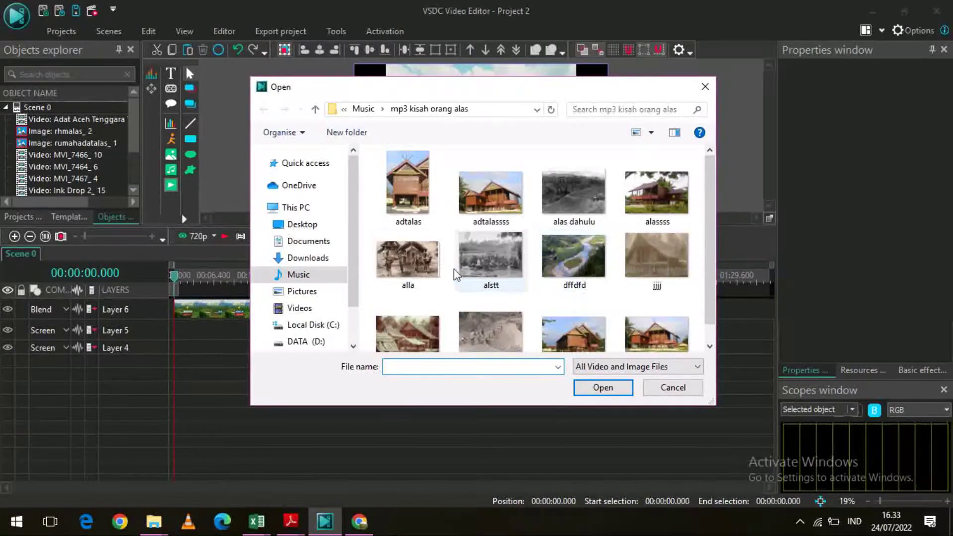
{"action": "left_click", "coordinate": [300, 308]}
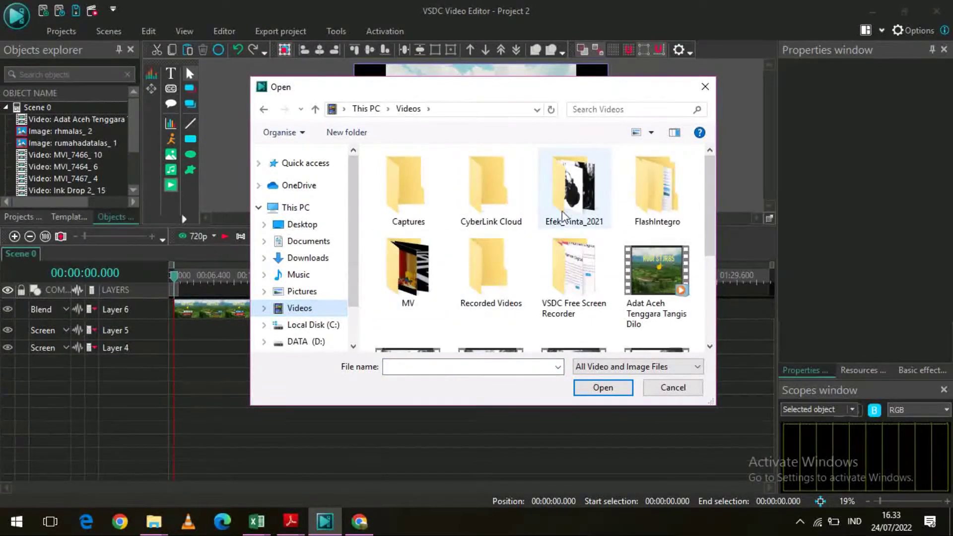
{"action": "double_click", "coordinate": [564, 218]}
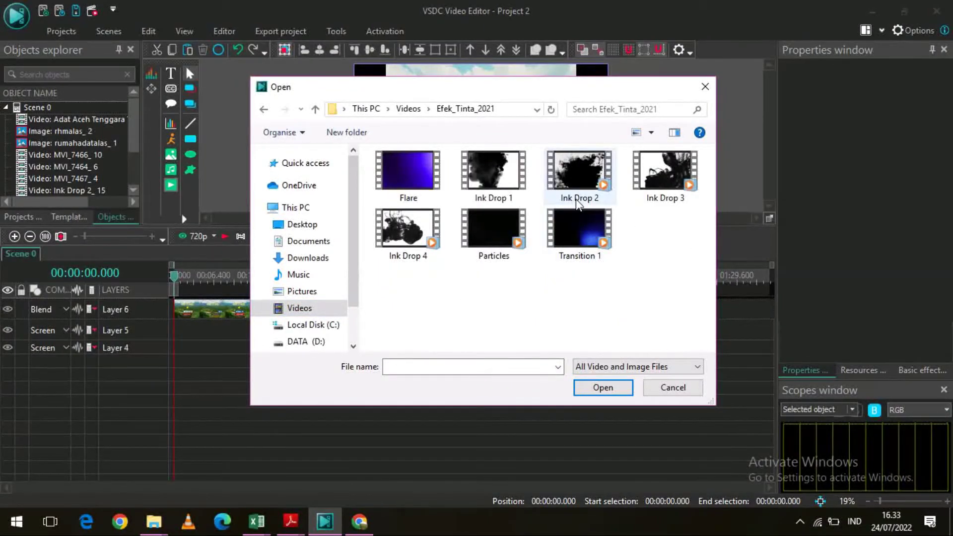
{"action": "double_click", "coordinate": [494, 180]}
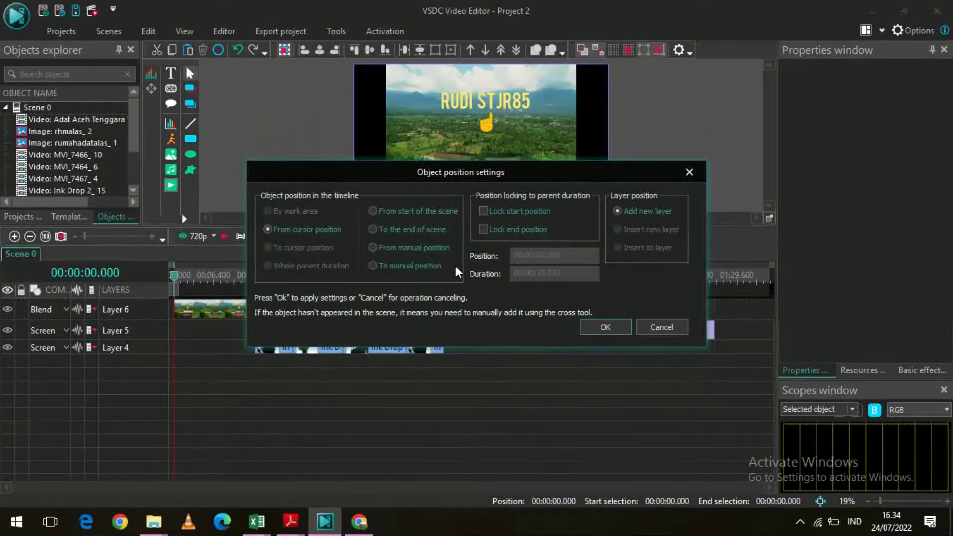
{"action": "left_click", "coordinate": [425, 248]}
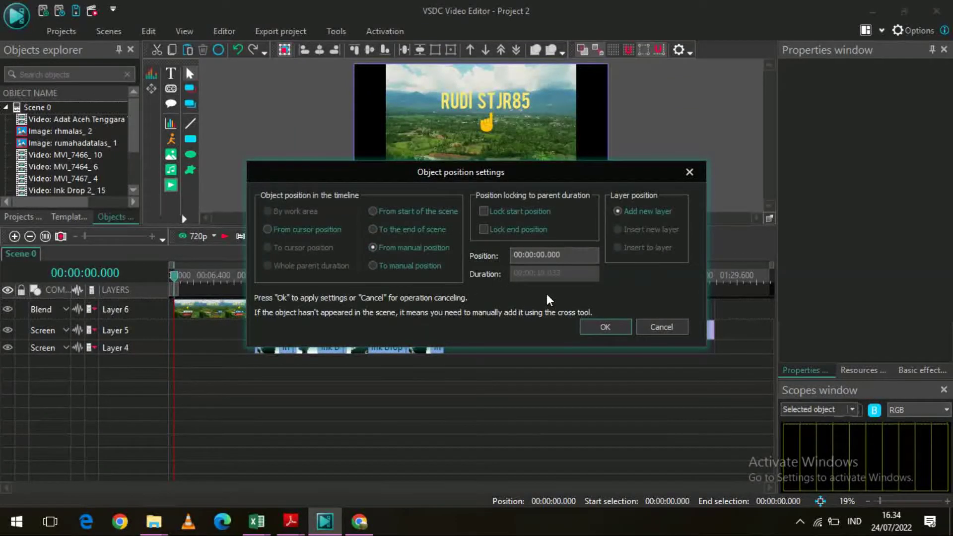
{"action": "left_click", "coordinate": [591, 327]}
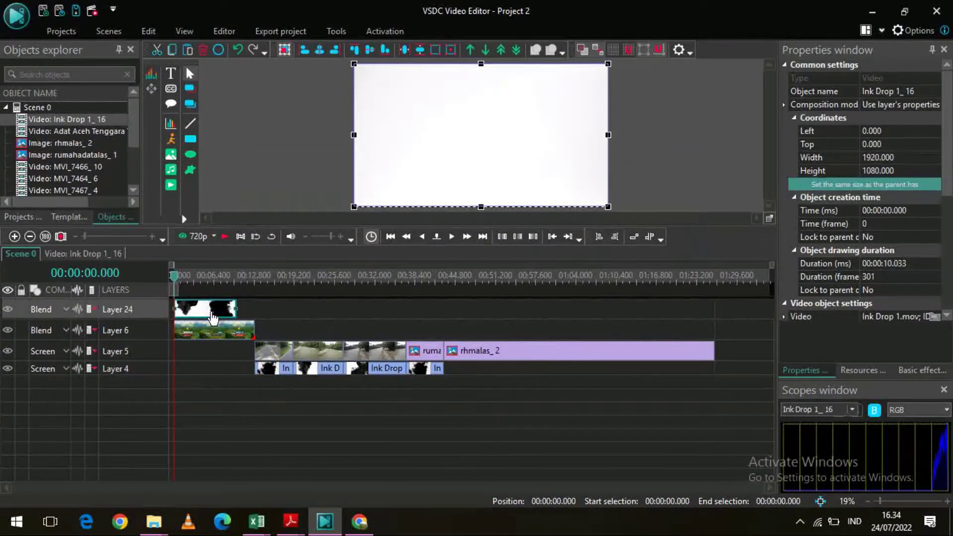
{"action": "mouse_move", "coordinate": [214, 317]}
{"action": "left_mouse_down"}
{"action": "mouse_move", "coordinate": [230, 356]}
{"action": "mouse_move", "coordinate": [445, 394]}
{"action": "mouse_move", "coordinate": [472, 385]}
{"action": "mouse_move", "coordinate": [473, 373]}
{"action": "left_mouse_up"}
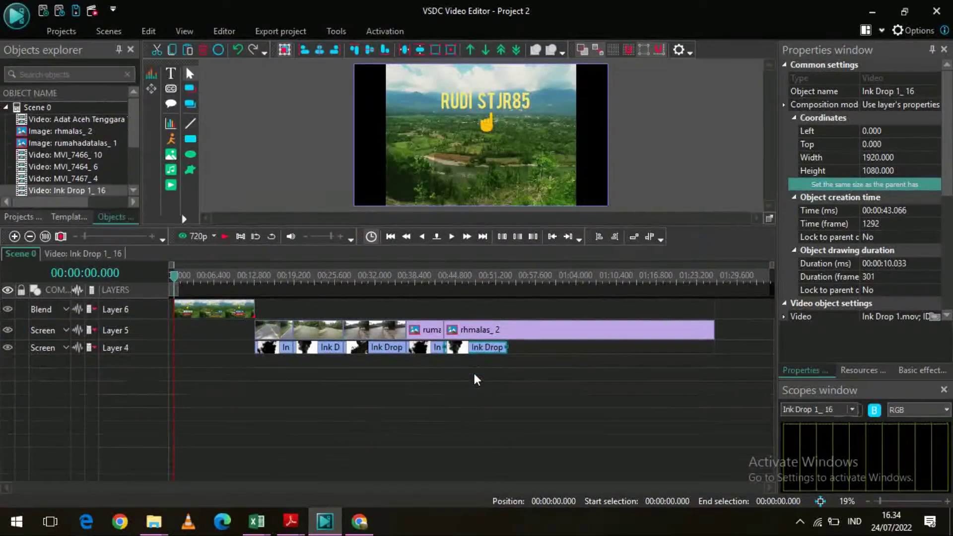
Step: Shorten the rhmalas image on Layer 5 to 00:00:10.033 so it ends with the Ink Drop 1 clip beneath it
{"action": "left_click", "coordinate": [579, 337]}
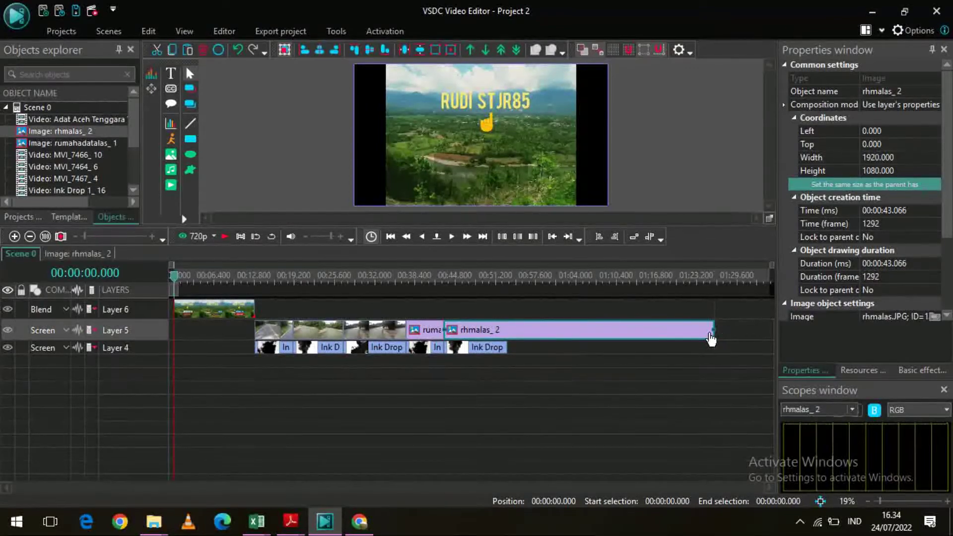
{"action": "left_click_drag", "start_coordinate": [712, 332], "coordinate": [579, 338]}
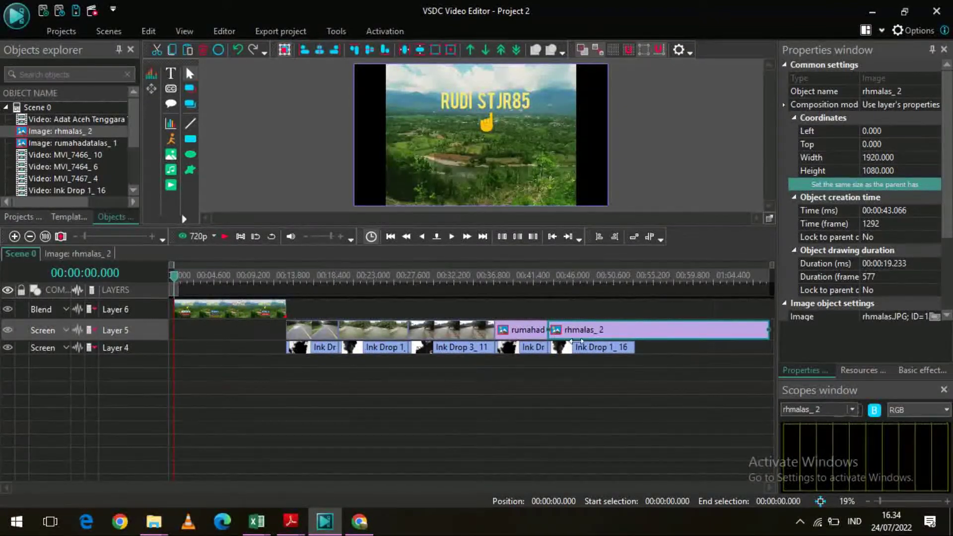
{"action": "left_click_drag", "start_coordinate": [581, 342], "coordinate": [602, 351]}
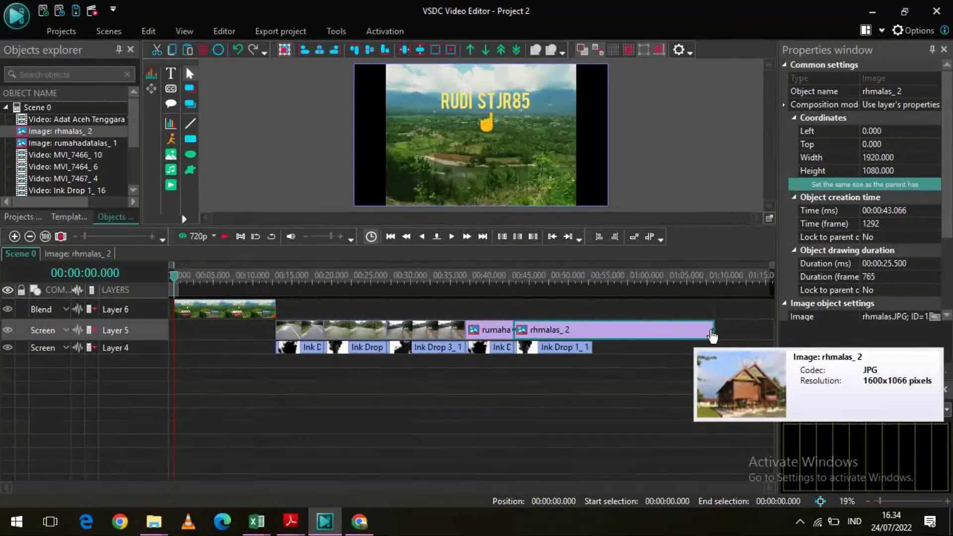
{"action": "left_click_drag", "start_coordinate": [713, 330], "coordinate": [597, 329]}
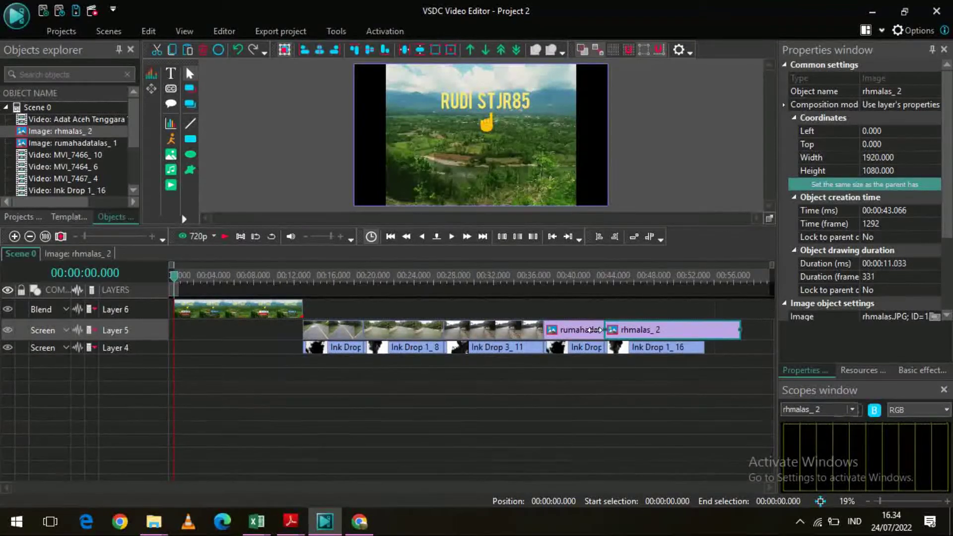
{"action": "key", "text": "ctrl+z"}
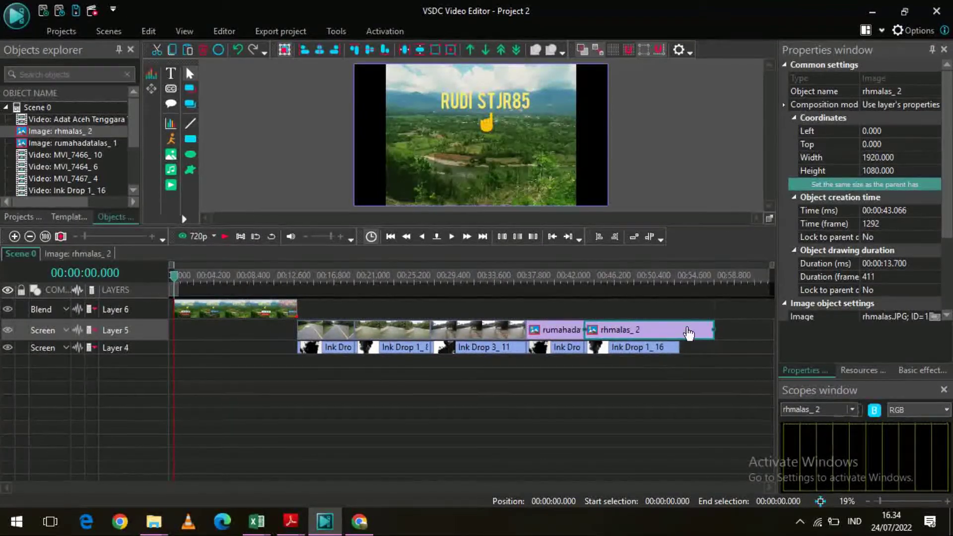
{"action": "left_click_drag", "start_coordinate": [713, 329], "coordinate": [686, 329]}
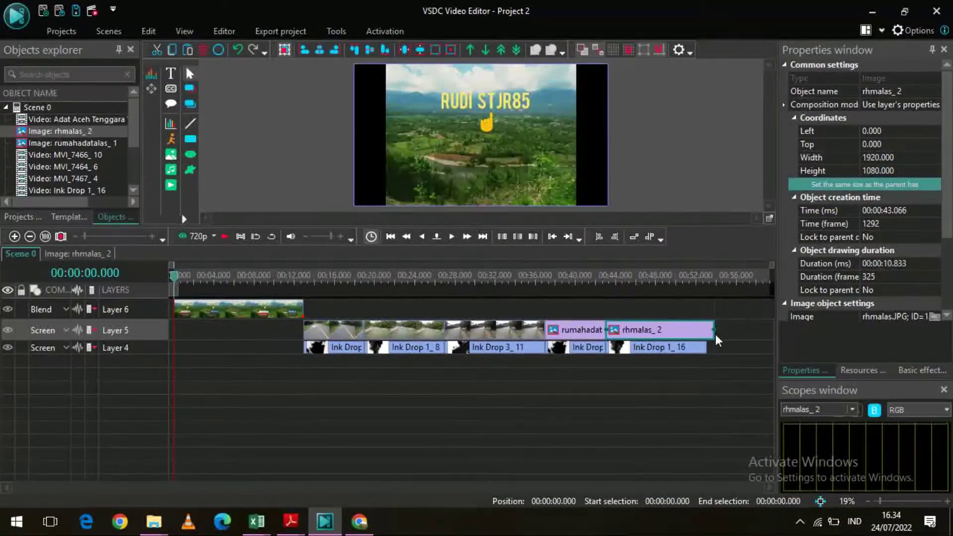
{"action": "left_click_drag", "start_coordinate": [713, 330], "coordinate": [706, 330]}
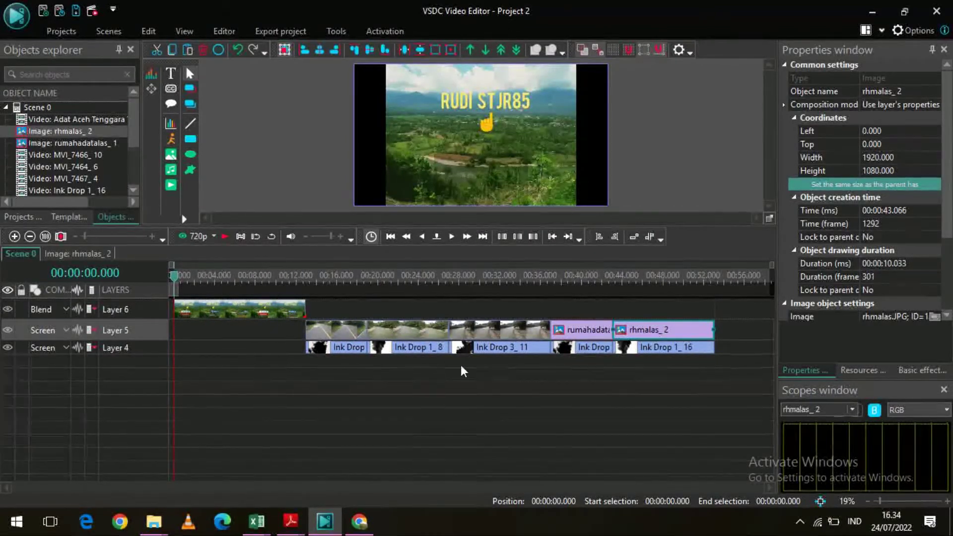
{"action": "left_click", "coordinate": [490, 378]}
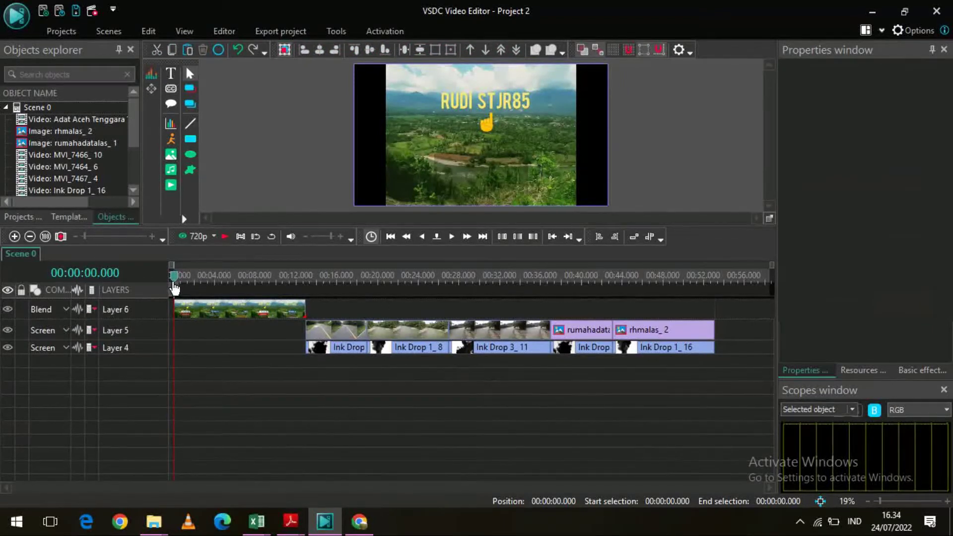
Step: Preview the ink transition into the rhmalas image by scrubbing the timeline to about 00:00:48.600
{"action": "left_click_drag", "start_coordinate": [174, 287], "coordinate": [609, 293]}
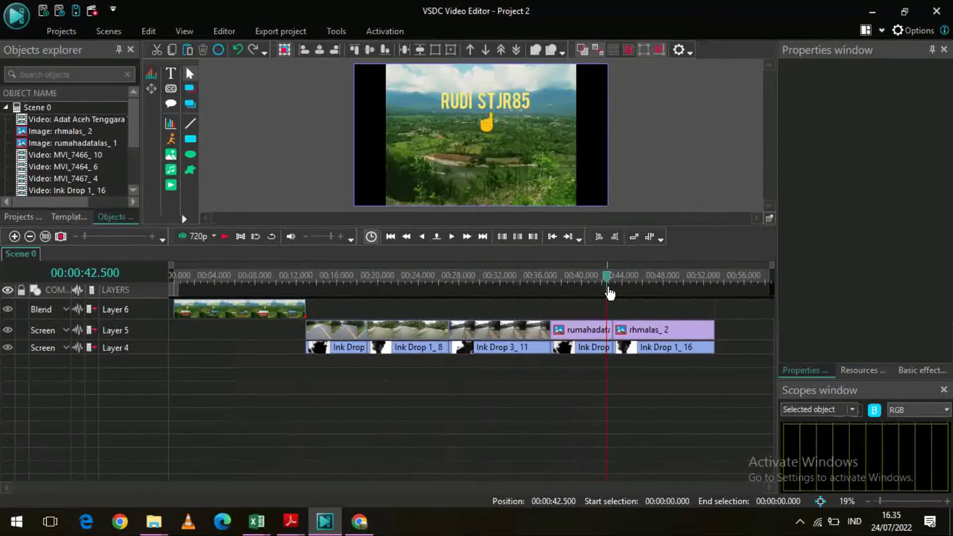
{"action": "left_click", "coordinate": [619, 288]}
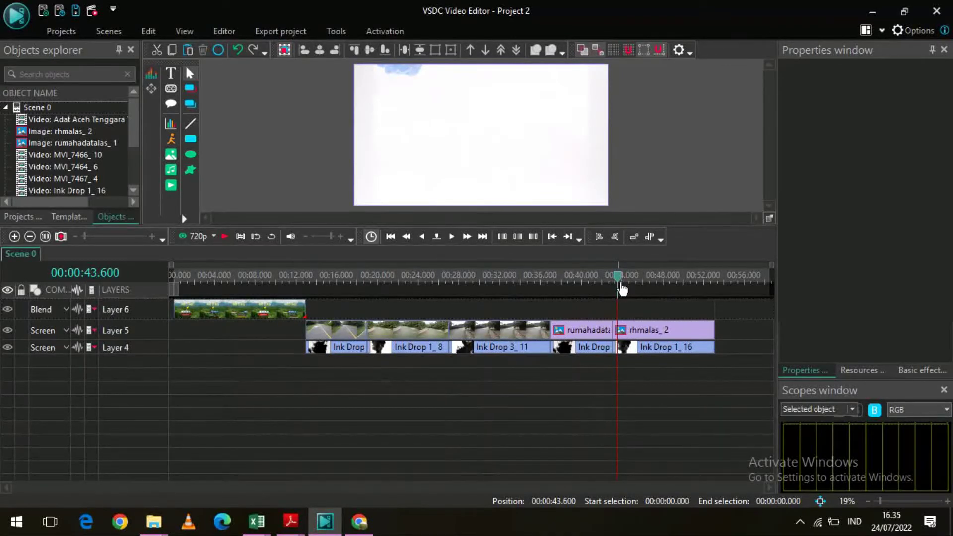
{"action": "left_click_drag", "start_coordinate": [629, 283], "coordinate": [671, 293]}
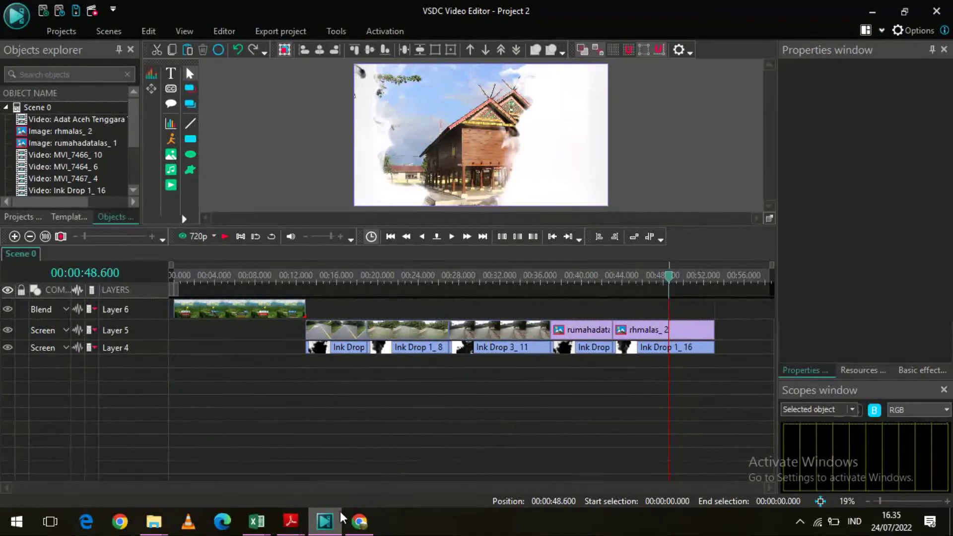
Step: Minimize the video editor and bring up the VSDC Free Screen Recorder window
{"action": "mouse_move", "coordinate": [332, 521]}
{"action": "left_click", "coordinate": [867, 14]}
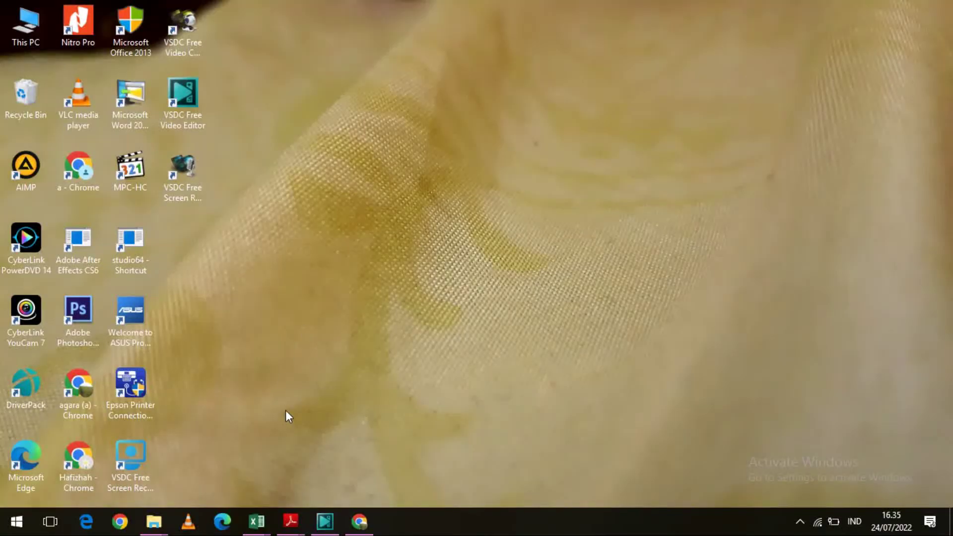
{"action": "left_click", "coordinate": [800, 520]}
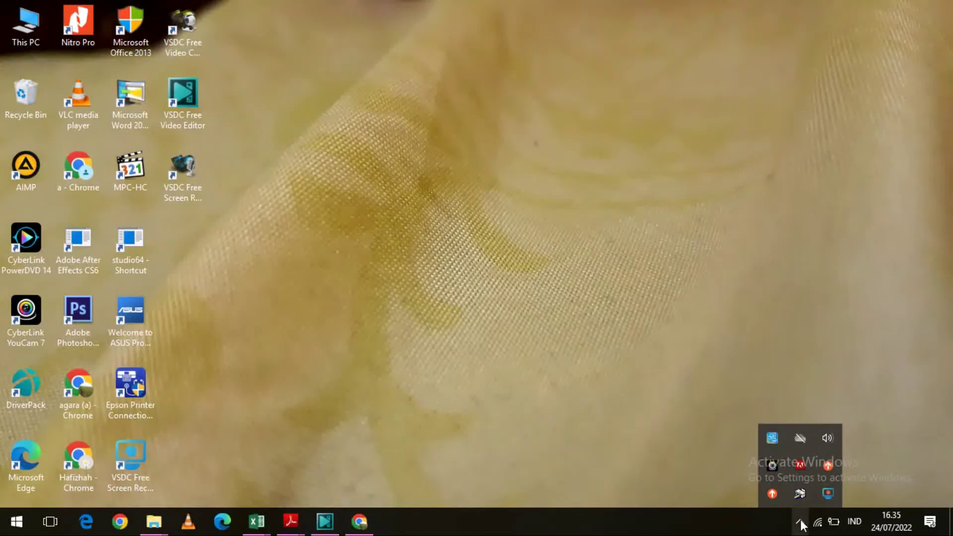
{"action": "left_click", "coordinate": [828, 494]}
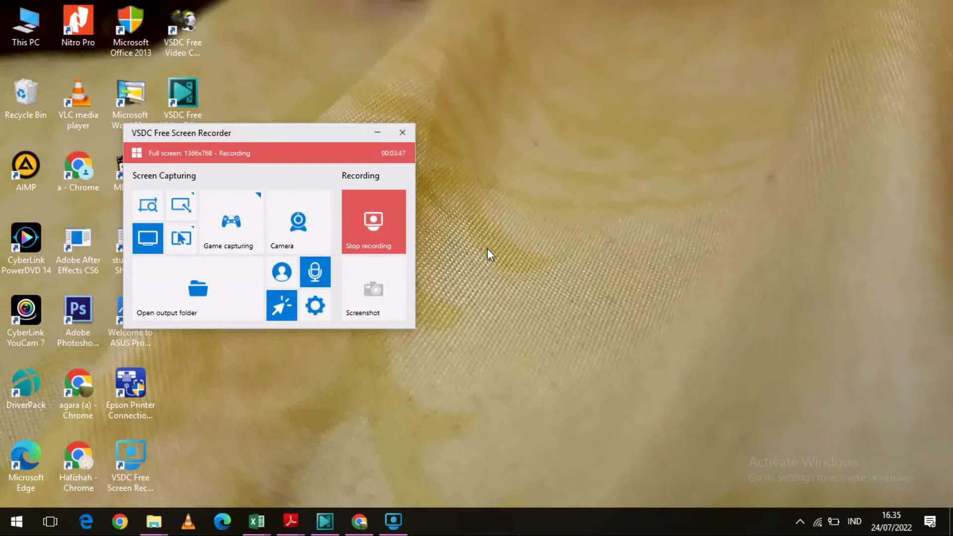